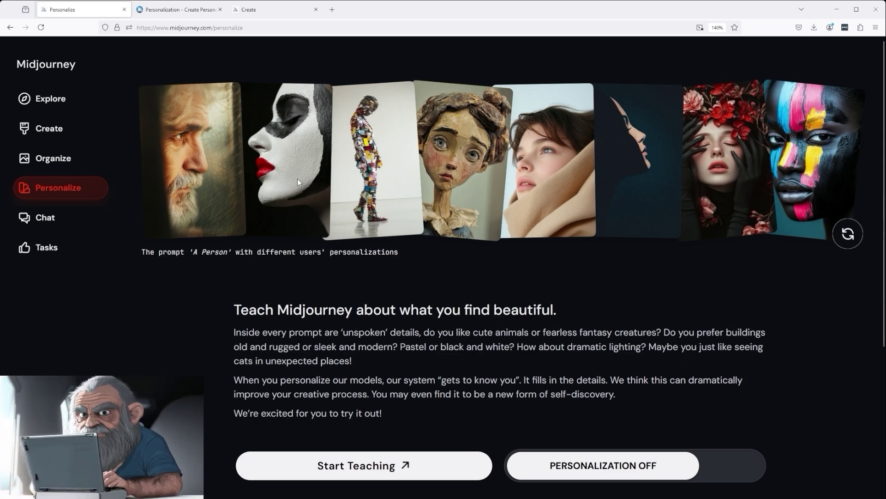
# Consult the Personalization docs, then return to the Personalize page showing 1000 of 1500 rankings
pyautogui.click(187, 8)
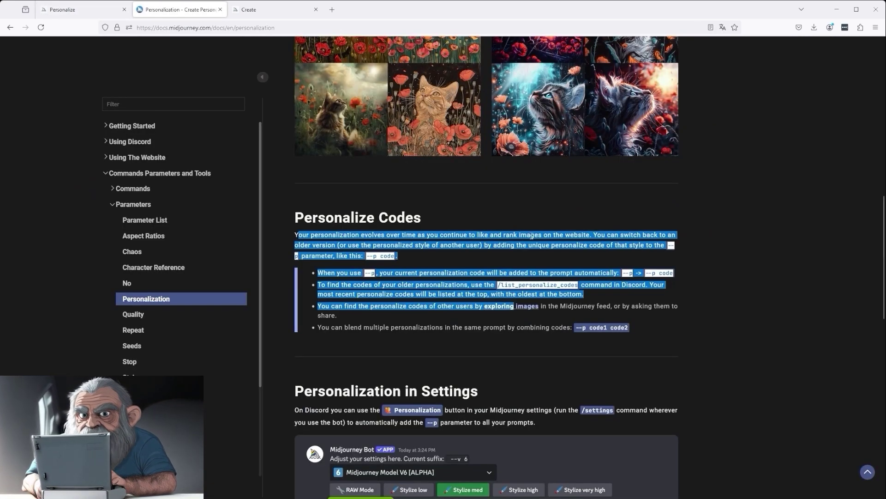
pyautogui.click(586, 271)
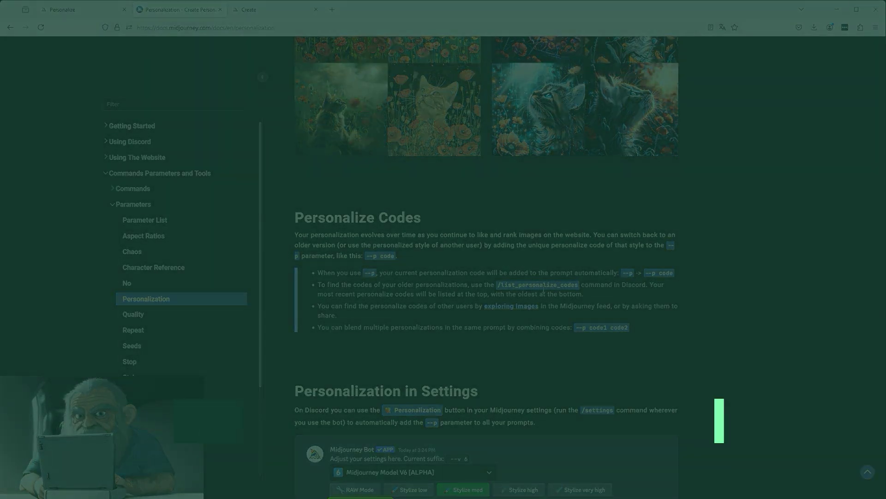
pyautogui.click(80, 10)
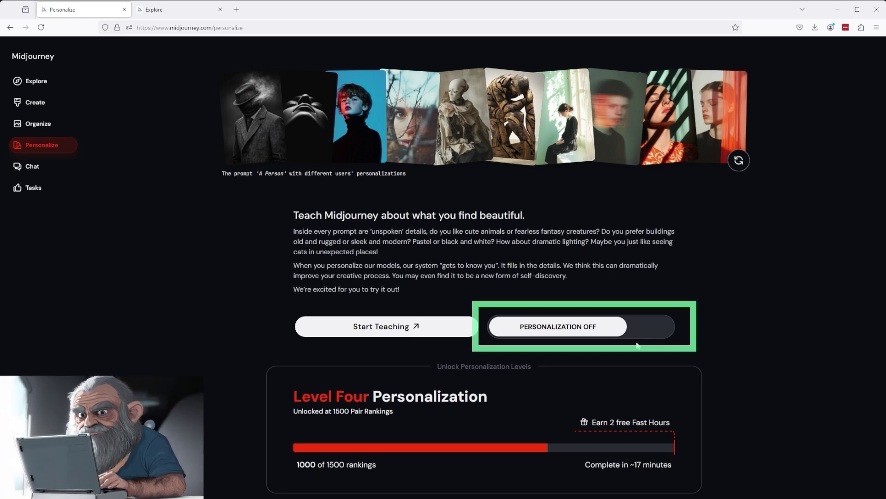
pyautogui.click(596, 327)
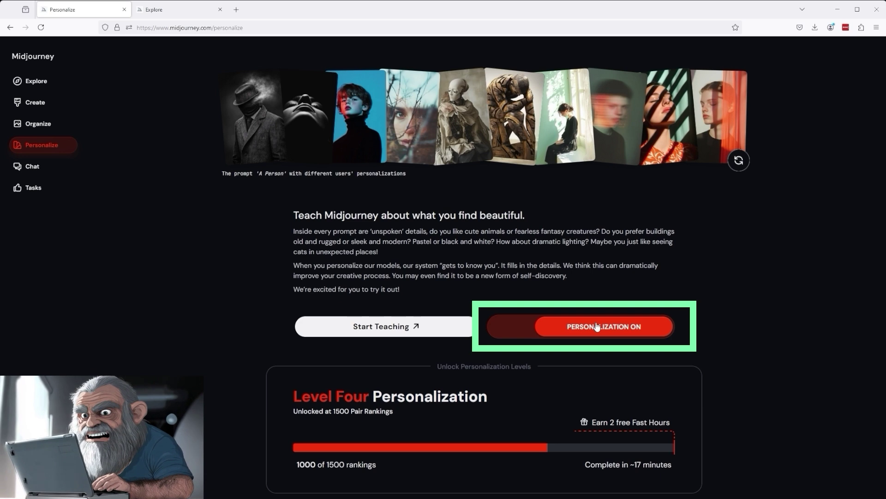
pyautogui.click(597, 326)
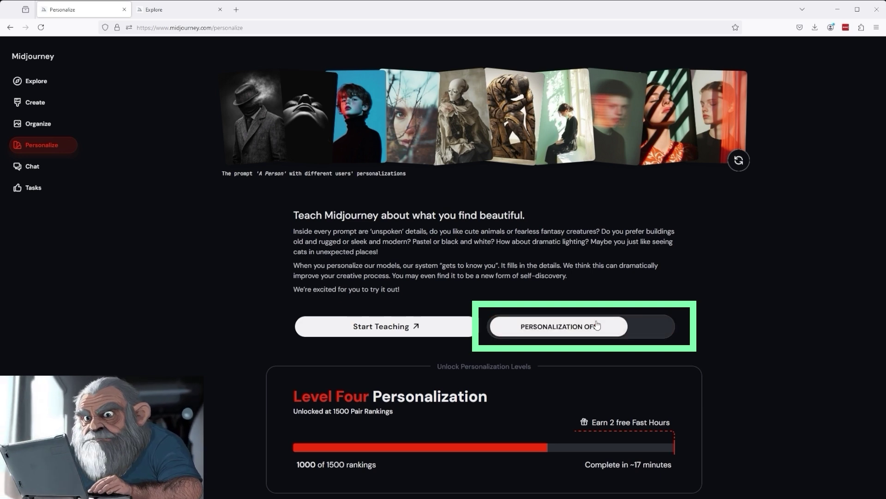
pyautogui.click(597, 325)
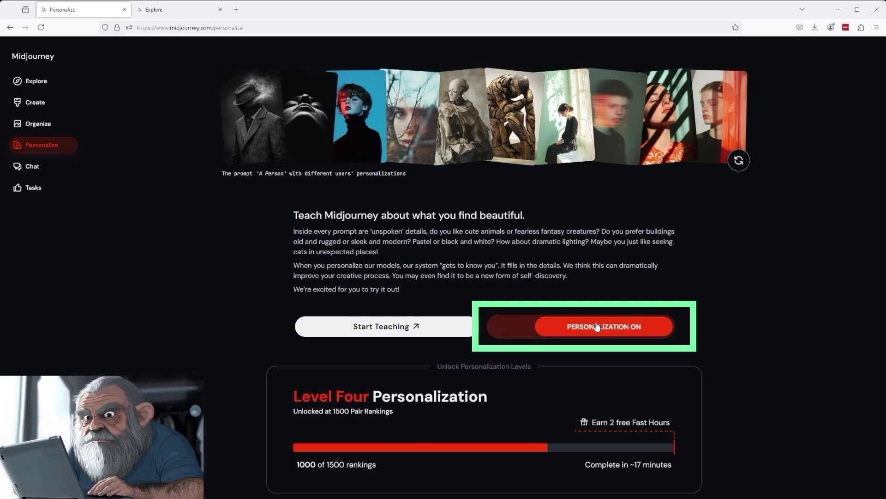
pyautogui.click(573, 329)
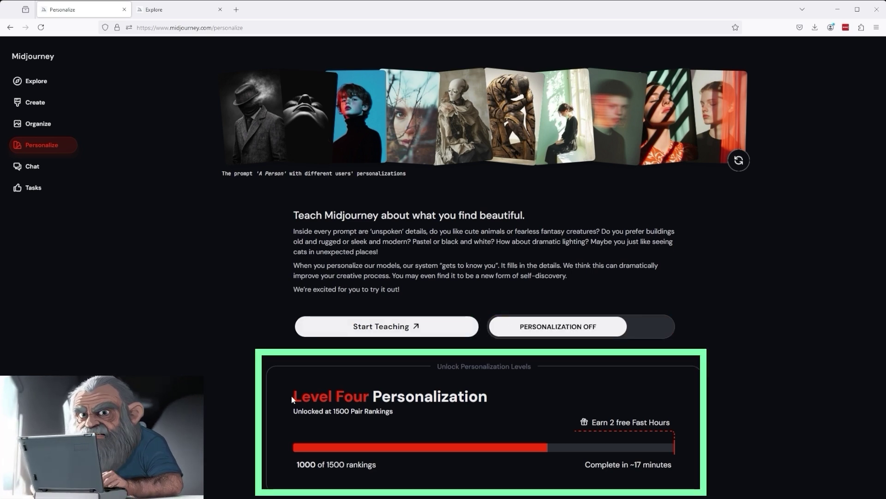
# Highlight the Level Four details: 1500 pair rankings required, 1000 of 1500 done, estimated time
pyautogui.moveTo(292, 400); pyautogui.dragTo(378, 406)
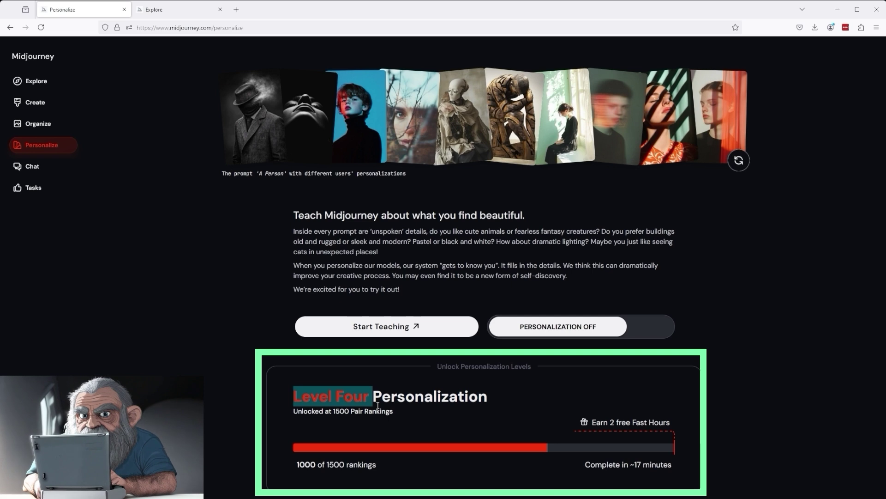
pyautogui.click(336, 410)
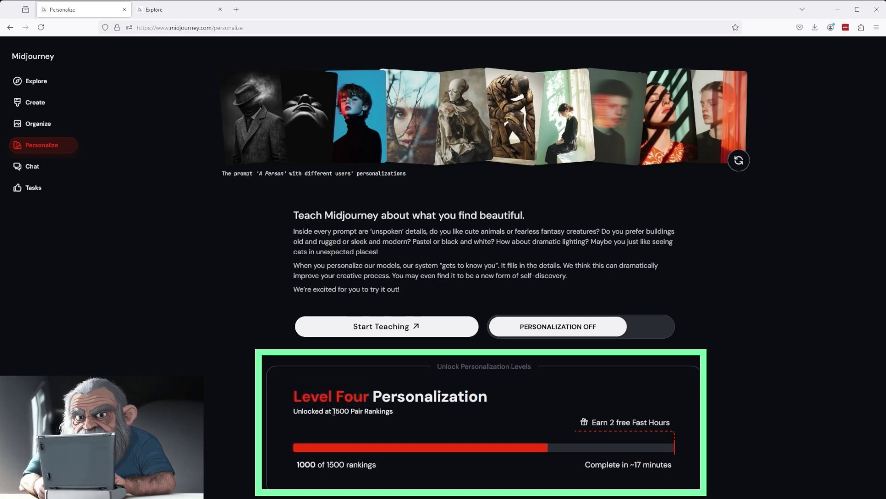
pyautogui.moveTo(334, 411); pyautogui.dragTo(394, 415)
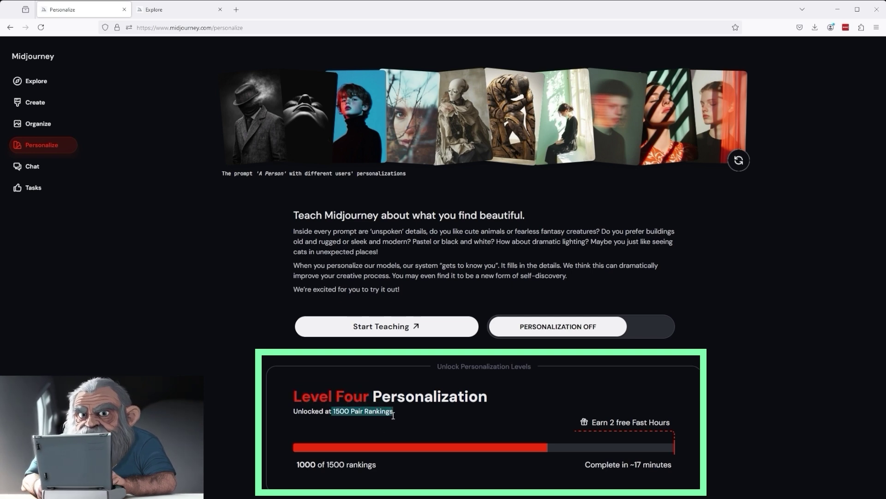
pyautogui.moveTo(298, 464); pyautogui.dragTo(377, 468)
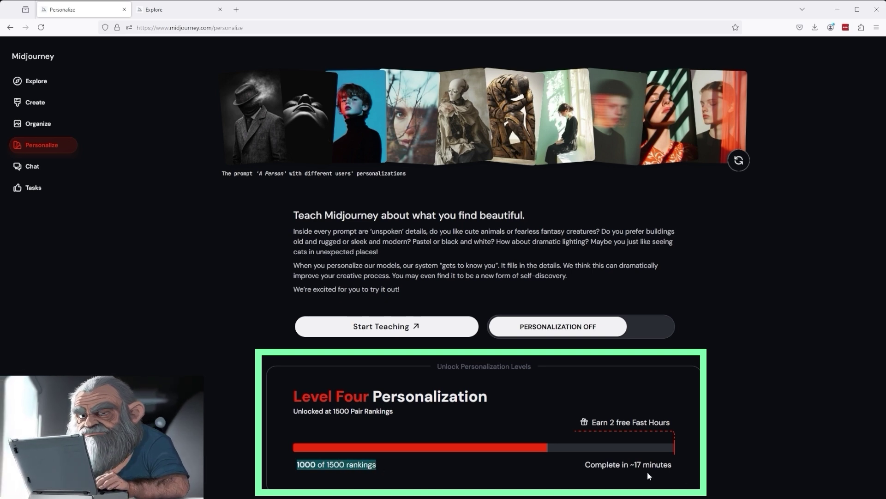
pyautogui.moveTo(596, 464); pyautogui.dragTo(666, 464)
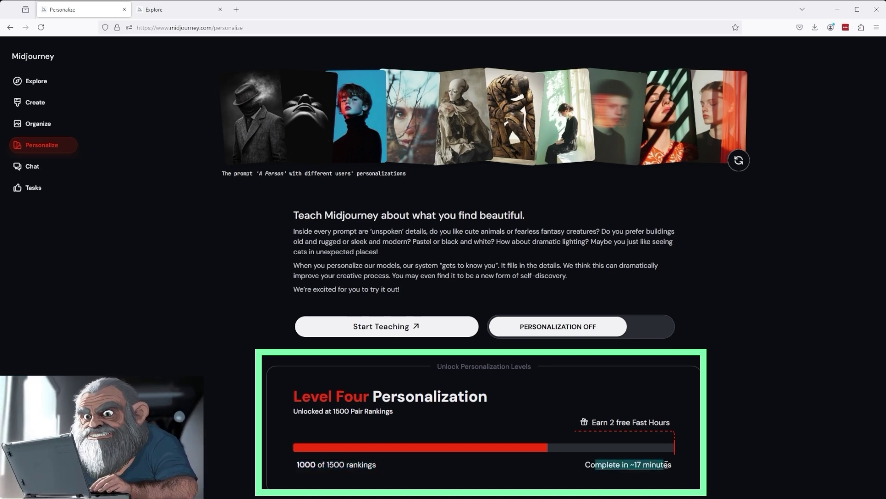
# Check the 2 free Fast Hours reward, then begin rating image pairs
pyautogui.click(600, 424)
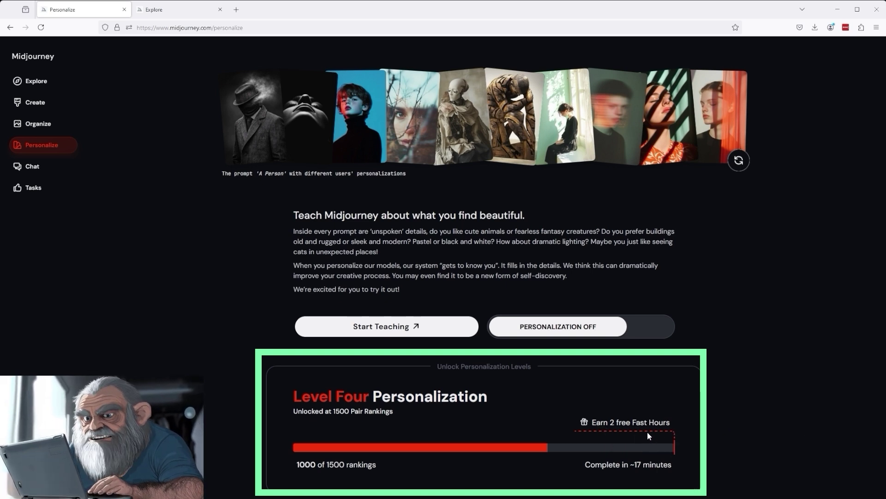
pyautogui.moveTo(647, 430)
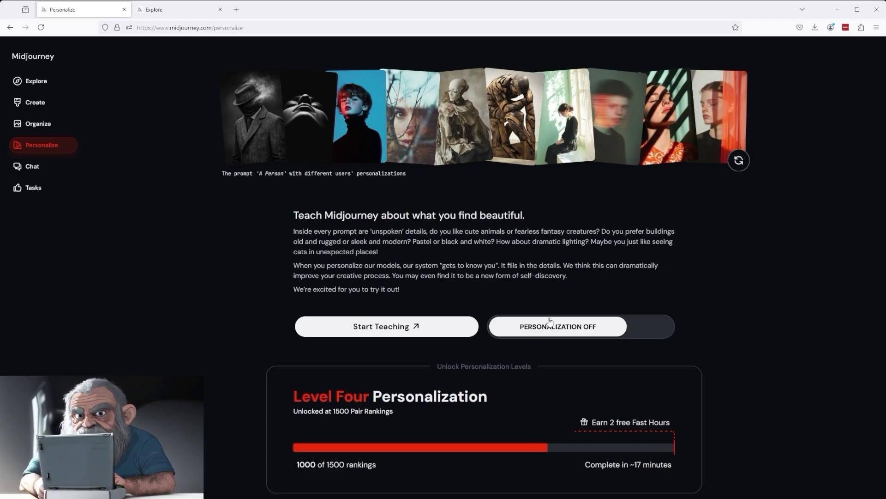
pyautogui.click(366, 326)
# Rank a long run of image pairs by picking the preferred image, skipping a few pairs
pyautogui.click(637, 287)
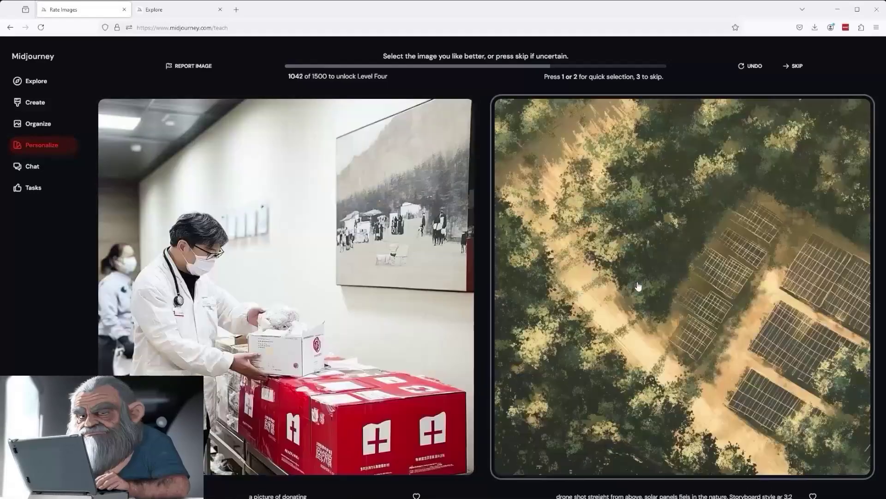
pyautogui.click(560, 290)
pyautogui.click(590, 259)
pyautogui.click(728, 200)
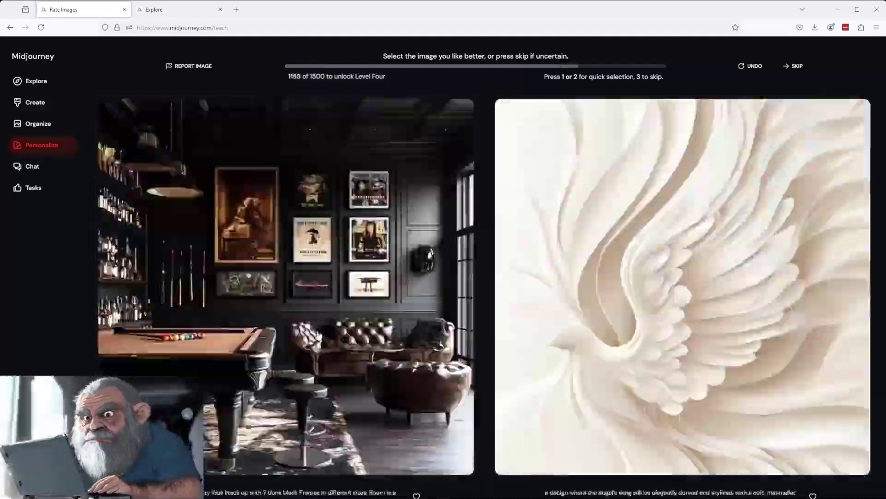
pyautogui.click(795, 66)
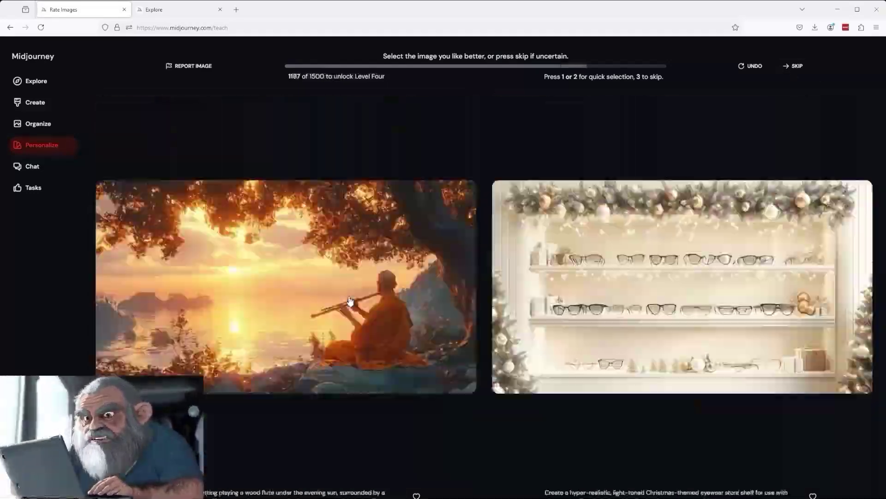
pyautogui.click(445, 265)
pyautogui.click(673, 271)
pyautogui.click(673, 272)
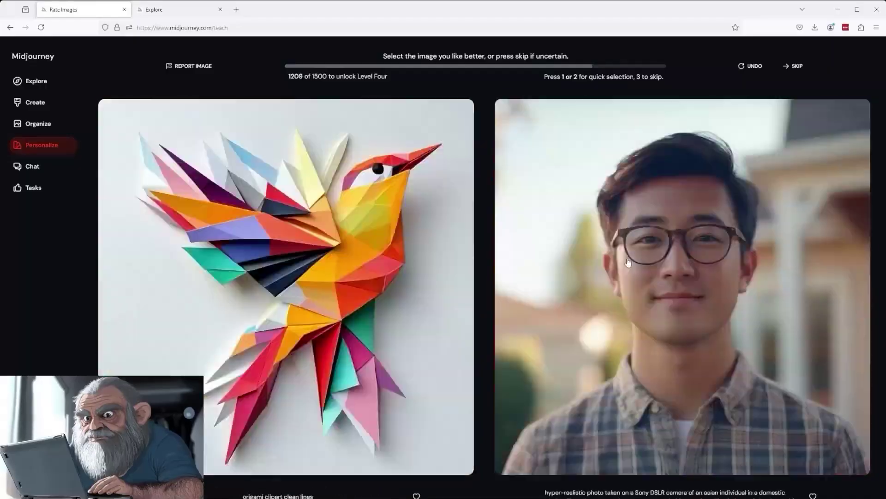
pyautogui.click(665, 269)
pyautogui.click(655, 266)
pyautogui.click(648, 264)
pyautogui.click(648, 264)
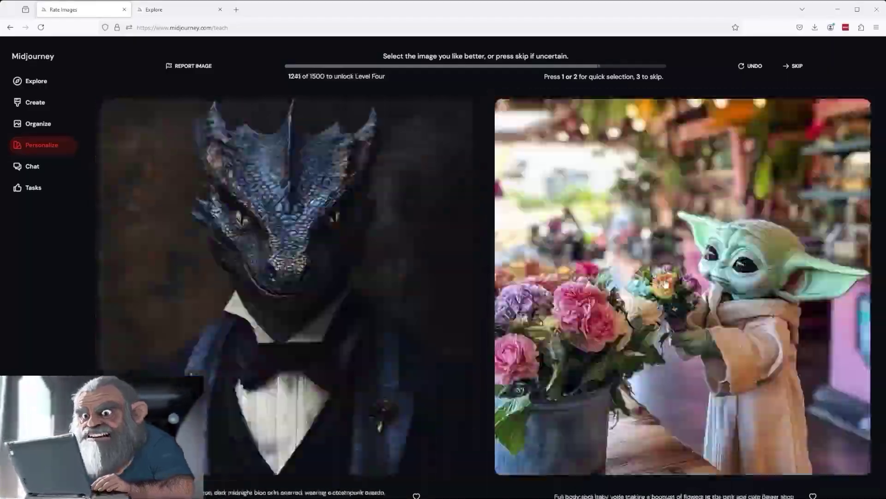
pyautogui.click(633, 273)
pyautogui.click(655, 281)
pyautogui.click(674, 289)
pyautogui.click(672, 289)
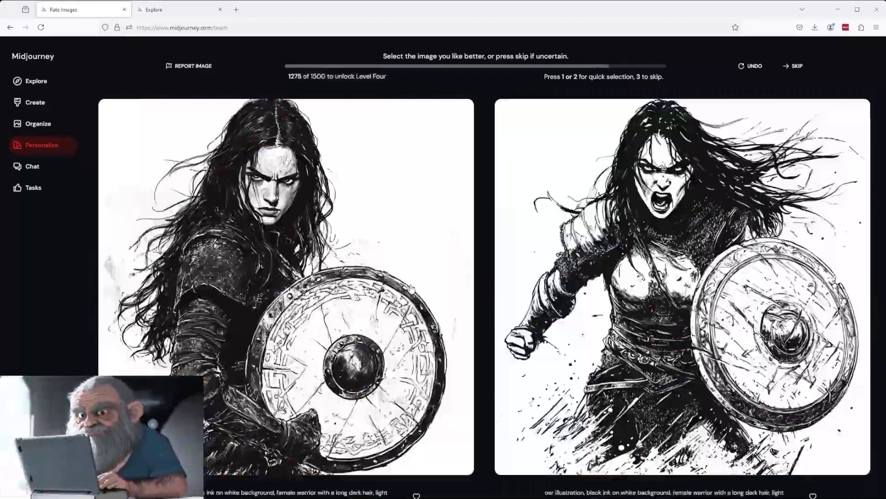
pyautogui.click(658, 289)
pyautogui.click(642, 289)
pyautogui.click(622, 289)
pyautogui.click(622, 289)
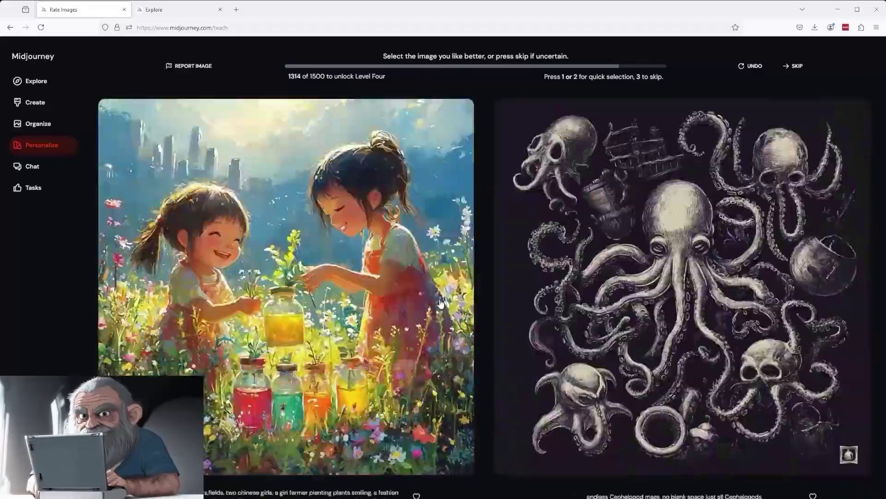
pyautogui.click(554, 284)
pyautogui.click(471, 280)
pyautogui.click(403, 277)
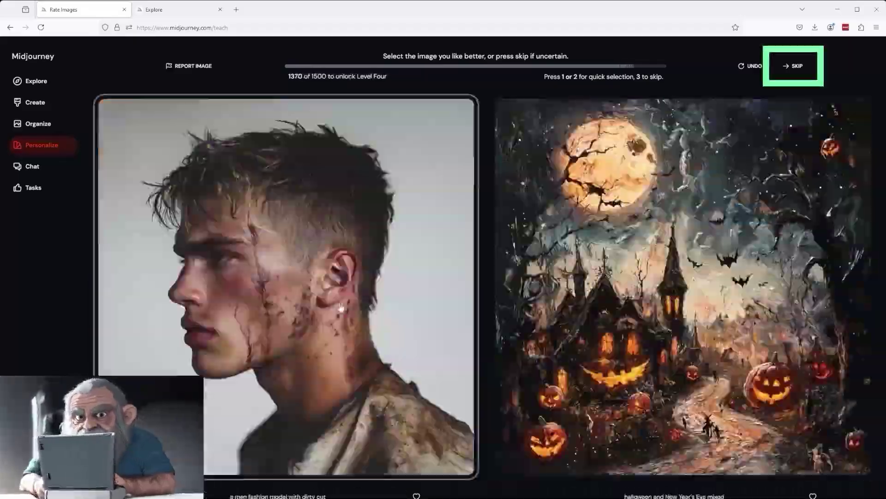
pyautogui.click(341, 307)
pyautogui.click(410, 316)
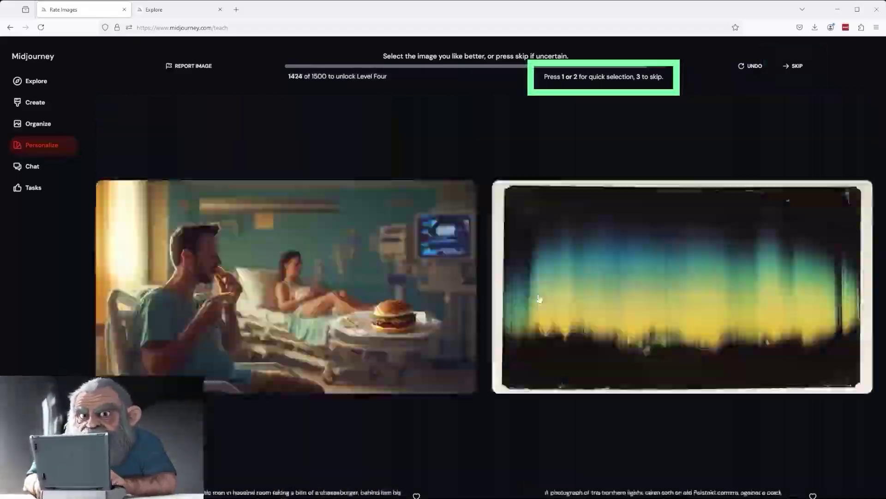
# Keep ranking until the 1500th ranking unlocks Level Four, then return to Personalize
pyautogui.click(539, 299)
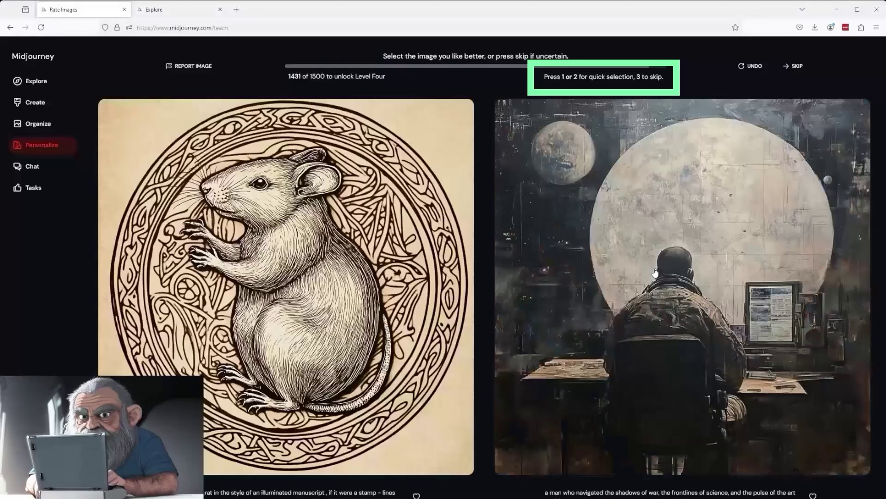
pyautogui.click(508, 293)
pyautogui.click(462, 286)
pyautogui.click(408, 277)
pyautogui.click(409, 277)
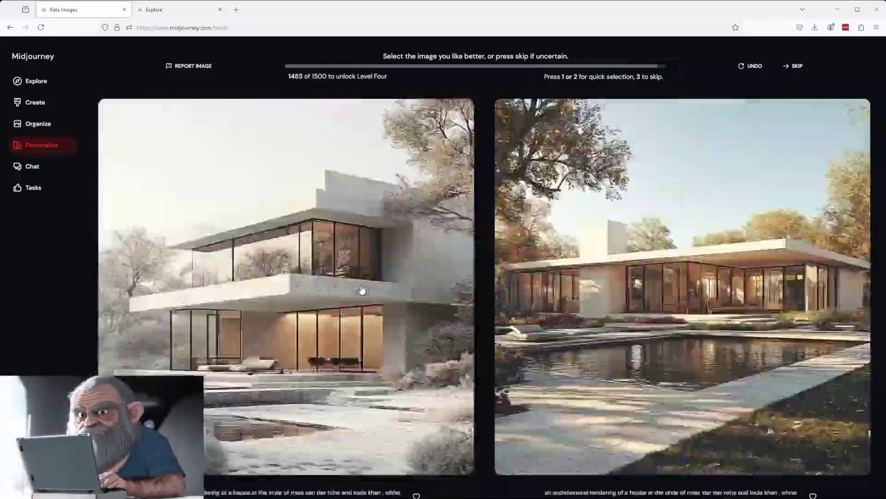
pyautogui.click(369, 291)
pyautogui.click(416, 291)
pyautogui.click(550, 274)
pyautogui.click(406, 286)
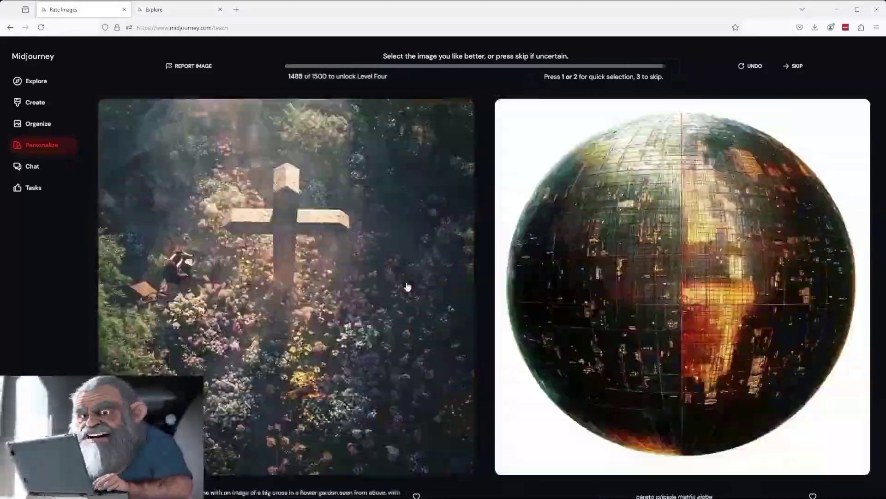
pyautogui.click(415, 291)
pyautogui.click(439, 300)
pyautogui.click(471, 309)
pyautogui.click(480, 314)
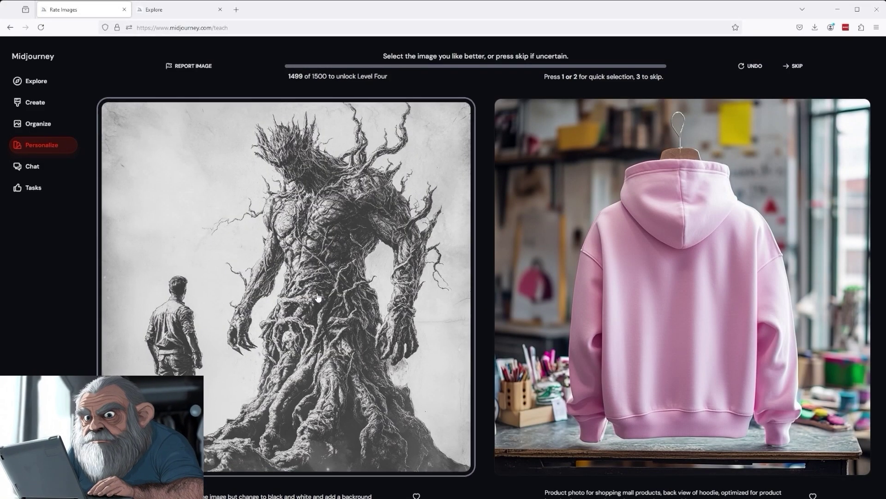
pyautogui.click(319, 297)
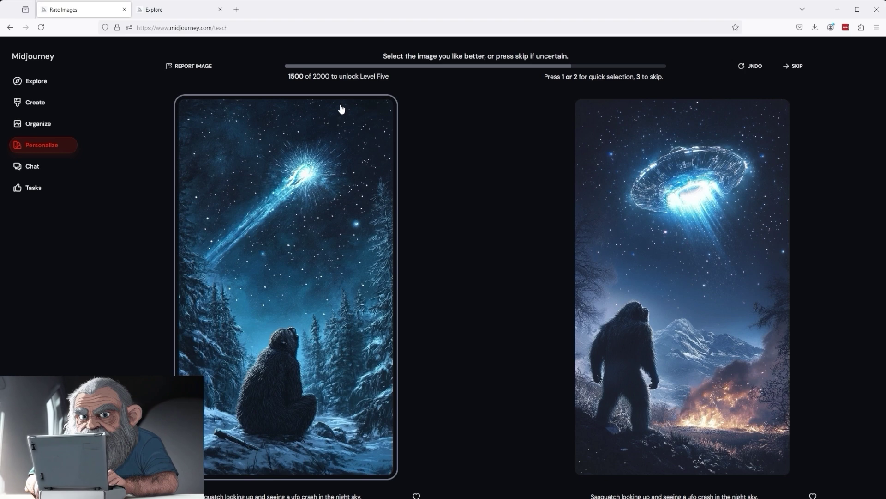
pyautogui.click(53, 147)
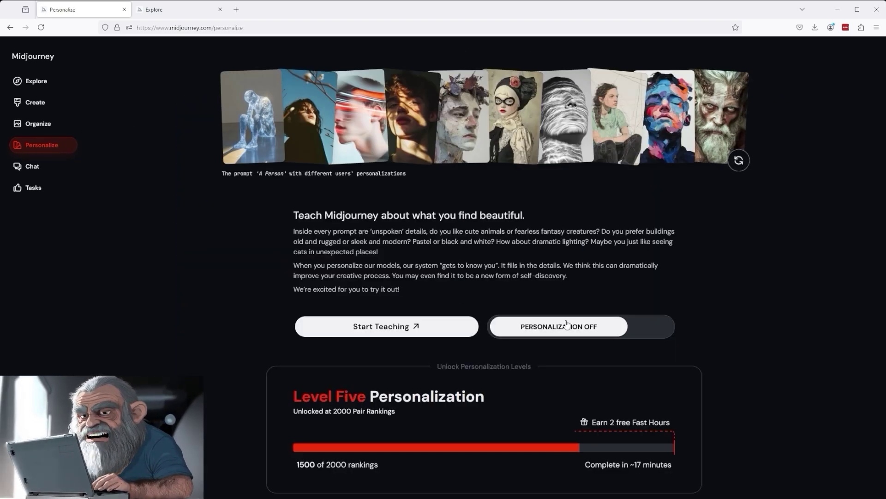
# Highlight the Level Five and Personalization unlock text, then switch personalization on
pyautogui.moveTo(293, 398); pyautogui.dragTo(365, 404)
pyautogui.moveTo(304, 413); pyautogui.dragTo(394, 397)
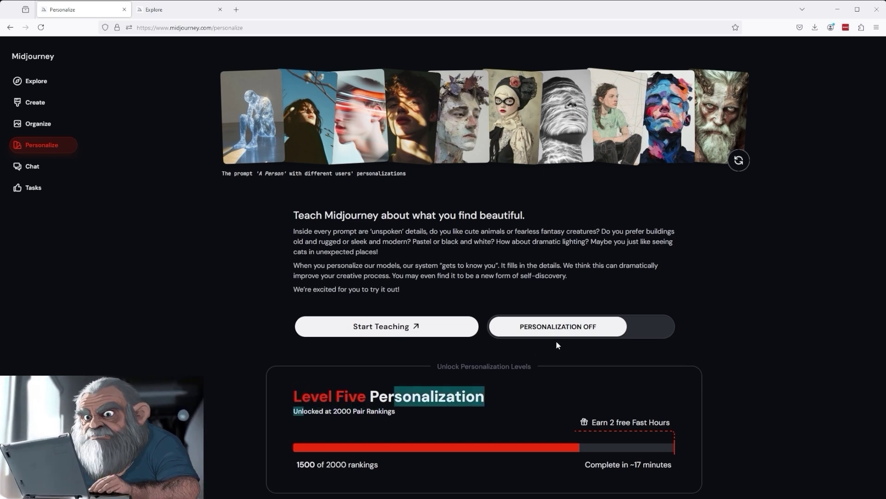
pyautogui.click(563, 329)
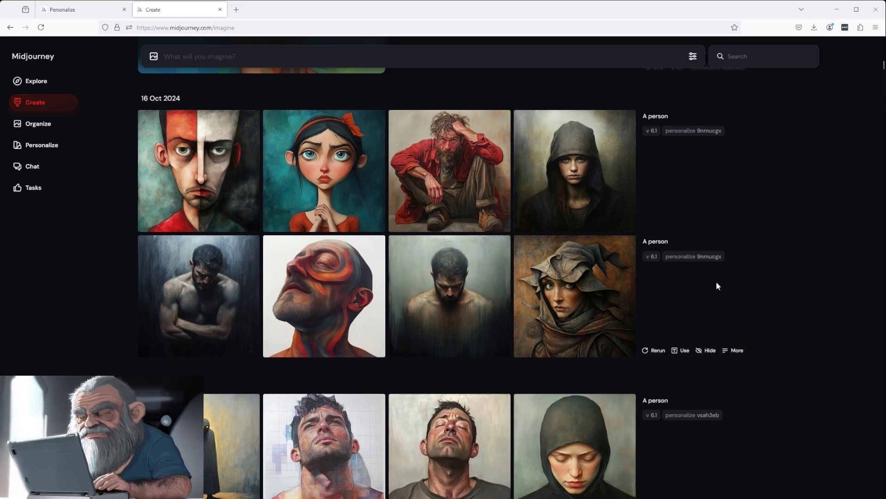
# Scroll through the 'A person' feed and preview the cubist face portrait
pyautogui.scroll(-4, 688, 295)
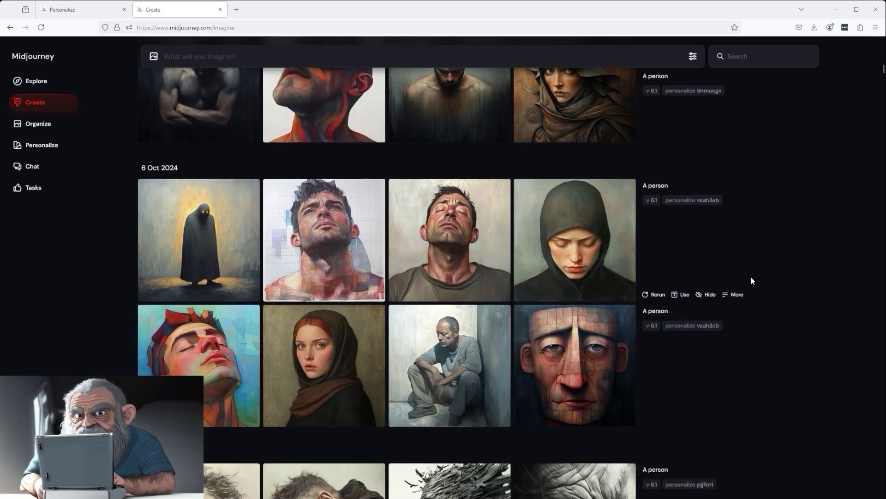
pyautogui.scroll(-6, 750, 276)
pyautogui.scroll(-1, 751, 276)
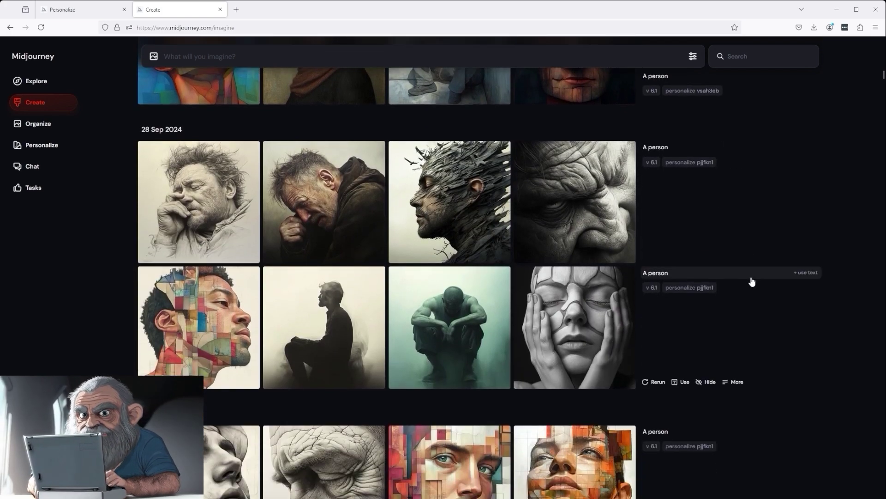
pyautogui.scroll(-4, 752, 281)
pyautogui.scroll(1, 751, 281)
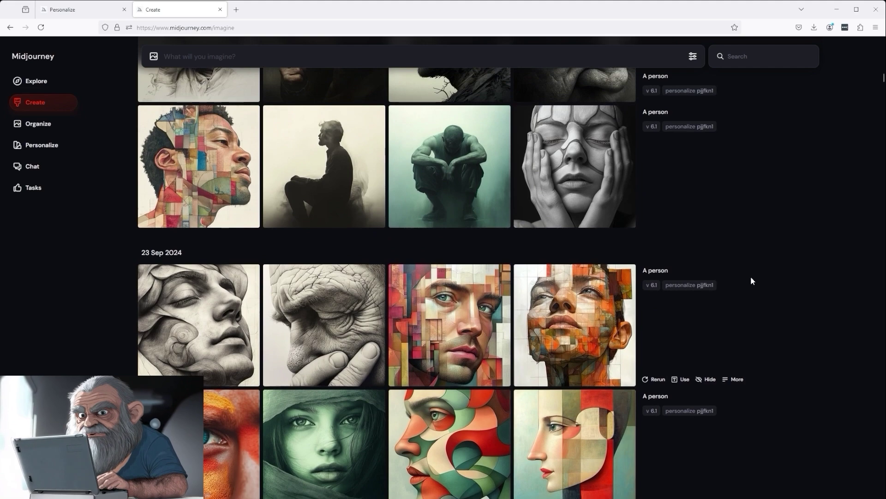
pyautogui.scroll(8, 751, 281)
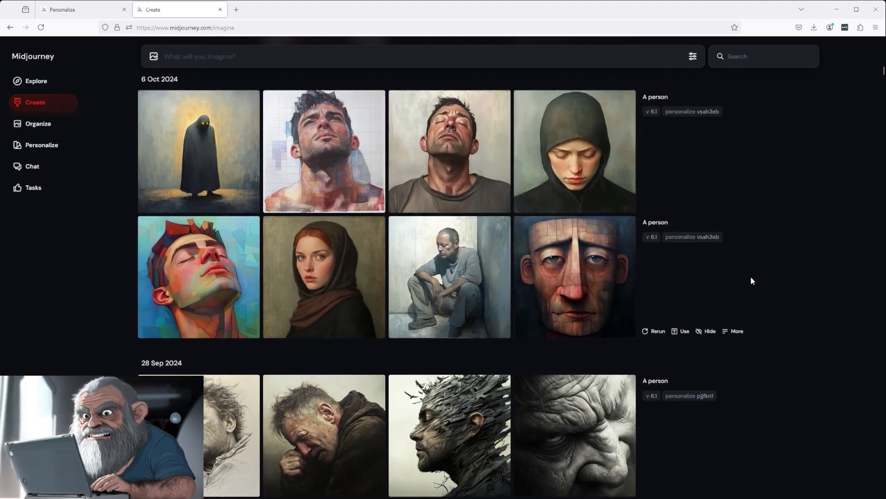
pyautogui.scroll(3, 751, 276)
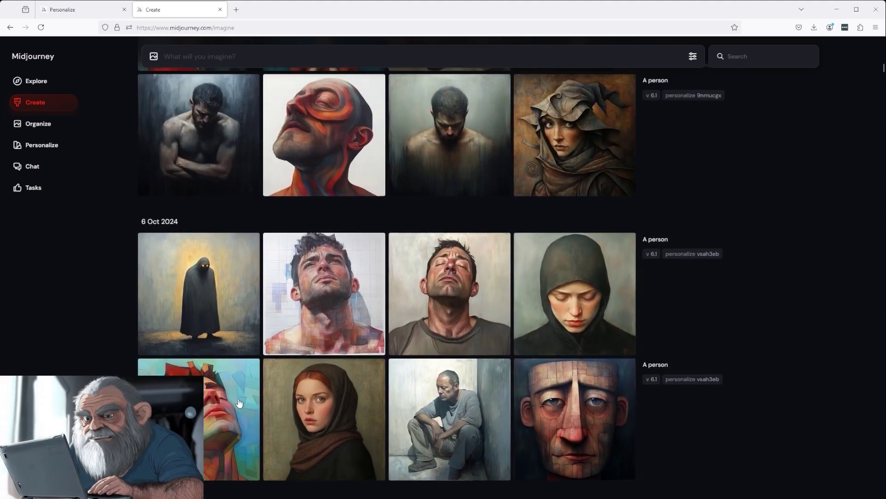
pyautogui.click(240, 404)
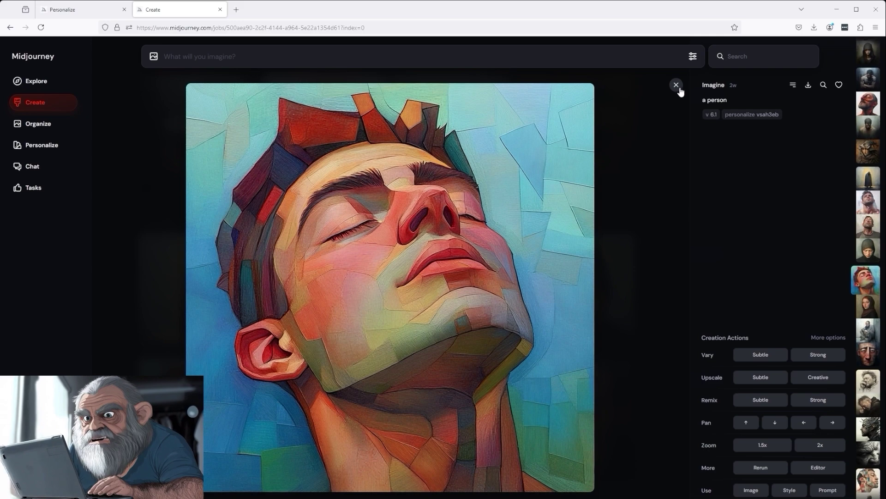
pyautogui.click(677, 86)
# Preview the cartoon girl, hooded woman and red-and-white split face portraits
pyautogui.scroll(5, 590, 293)
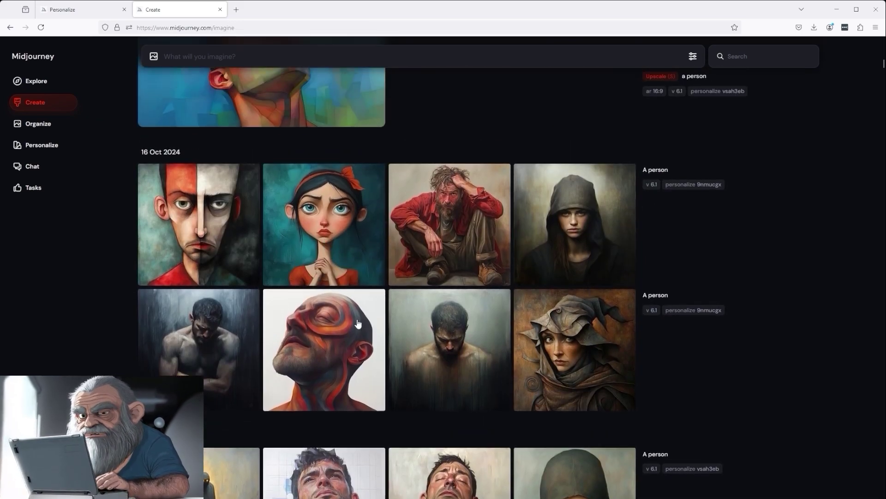
pyautogui.scroll(-6, 386, 333)
pyautogui.scroll(-3, 386, 333)
pyautogui.scroll(7, 386, 333)
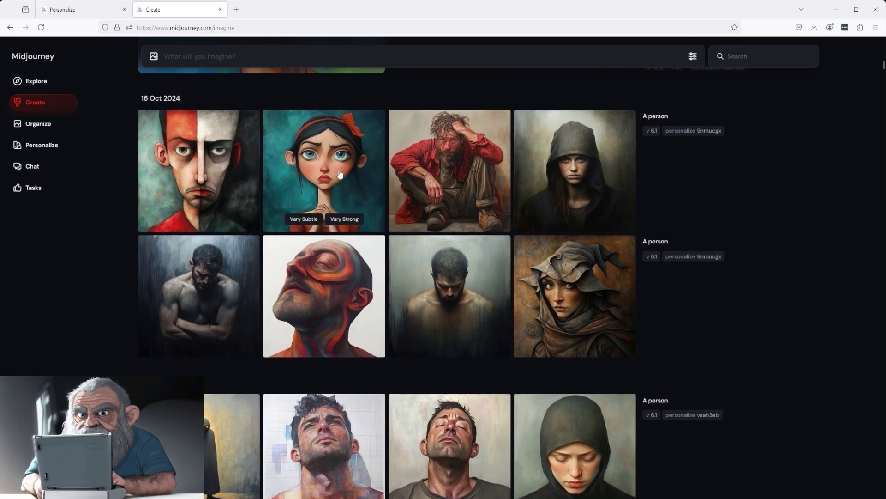
pyautogui.click(325, 153)
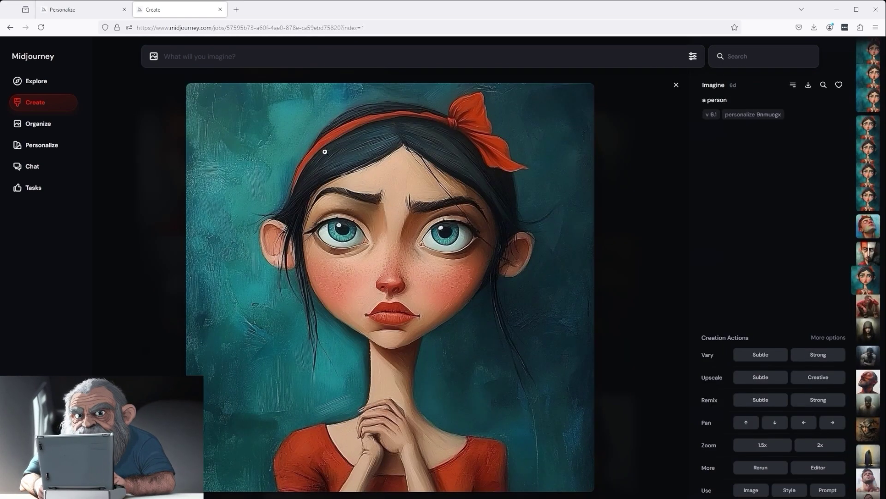
pyautogui.click(677, 85)
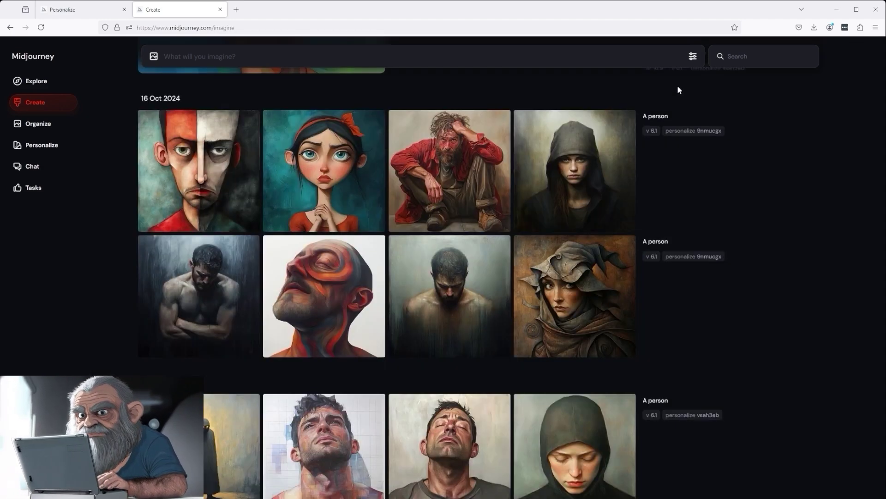
pyautogui.click(595, 294)
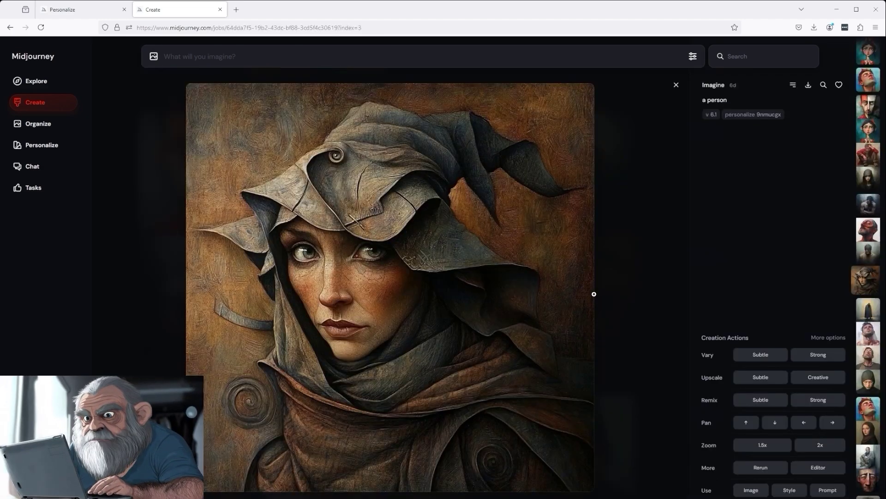
pyautogui.click(677, 85)
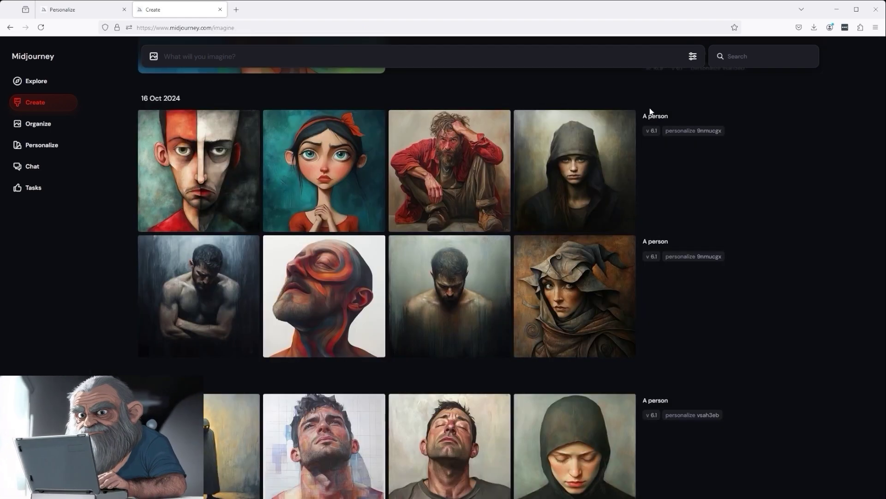
pyautogui.click(229, 189)
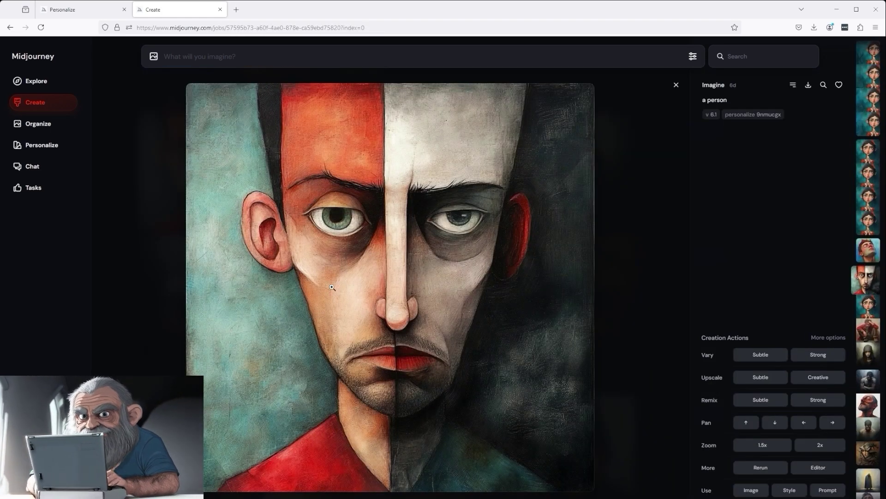
pyautogui.click(676, 85)
# View the wooden tiled face portrait, then scroll back to the 16 Oct 2024 set
pyautogui.scroll(-5, 574, 293)
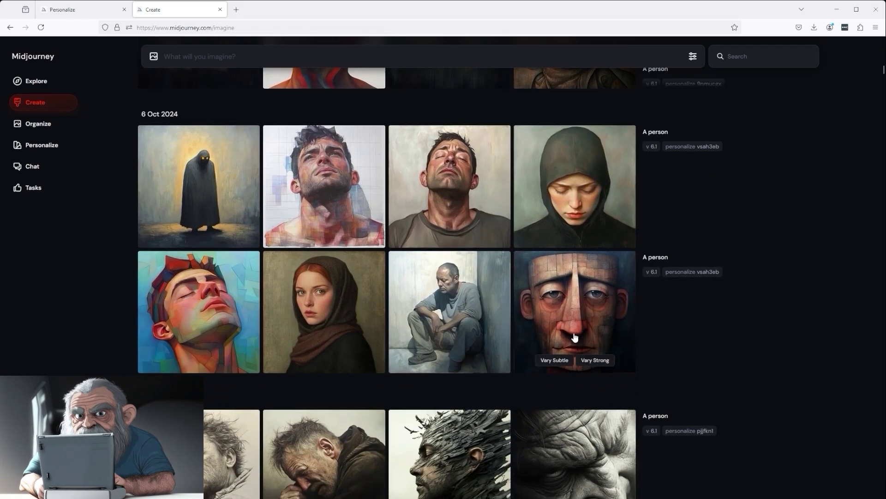
pyautogui.click(575, 338)
pyautogui.click(676, 85)
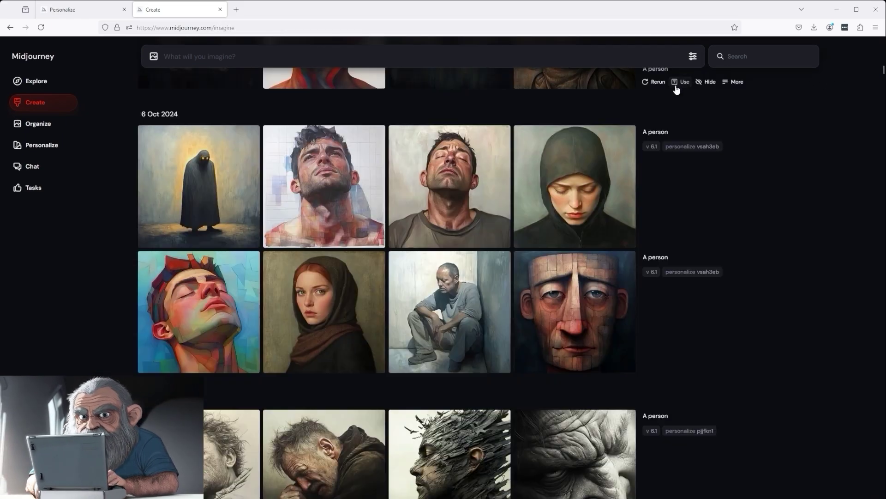
pyautogui.scroll(3, 549, 245)
pyautogui.scroll(2, 549, 246)
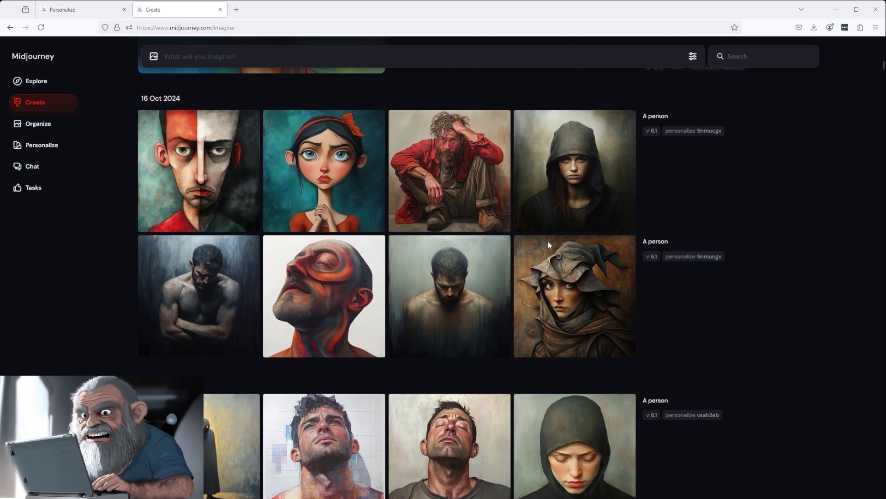
pyautogui.moveTo(485, 289)
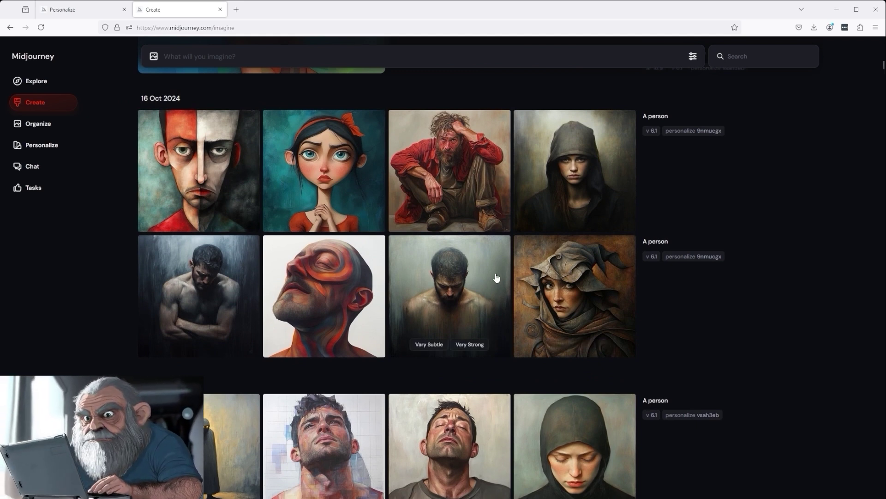
pyautogui.moveTo(608, 319)
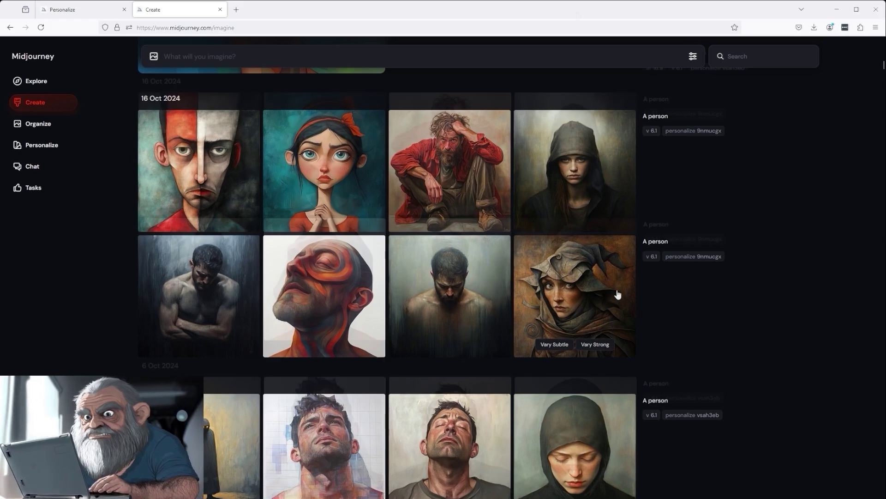
pyautogui.scroll(-1, 508, 259)
pyautogui.moveTo(407, 206)
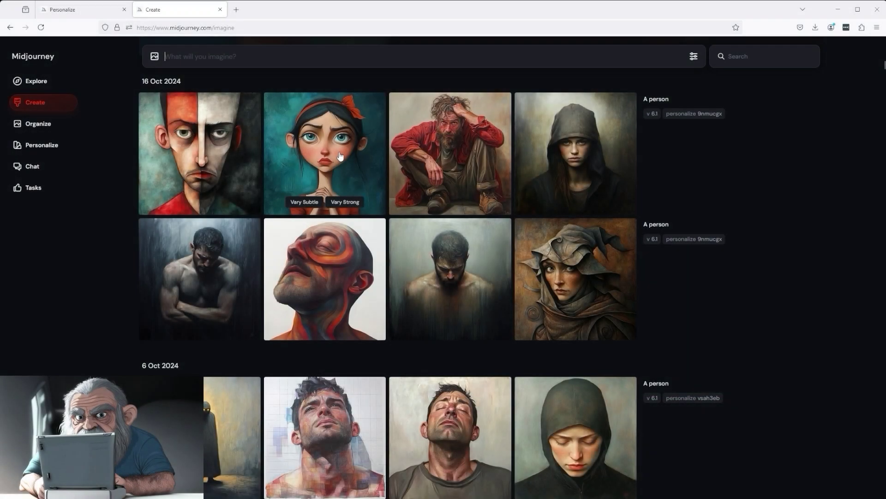
# Open the red-bow cartoon girl in the Editor, widen the canvas to 16:9, and return to the feed
pyautogui.click(340, 156)
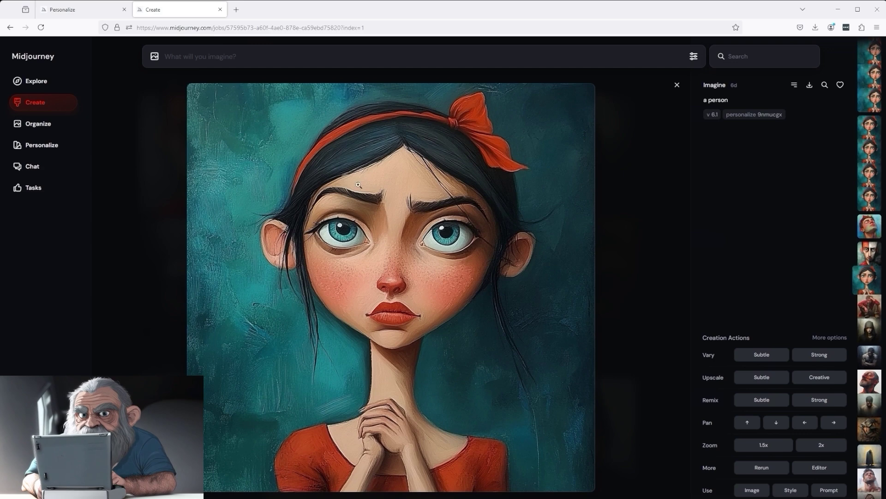
pyautogui.click(818, 467)
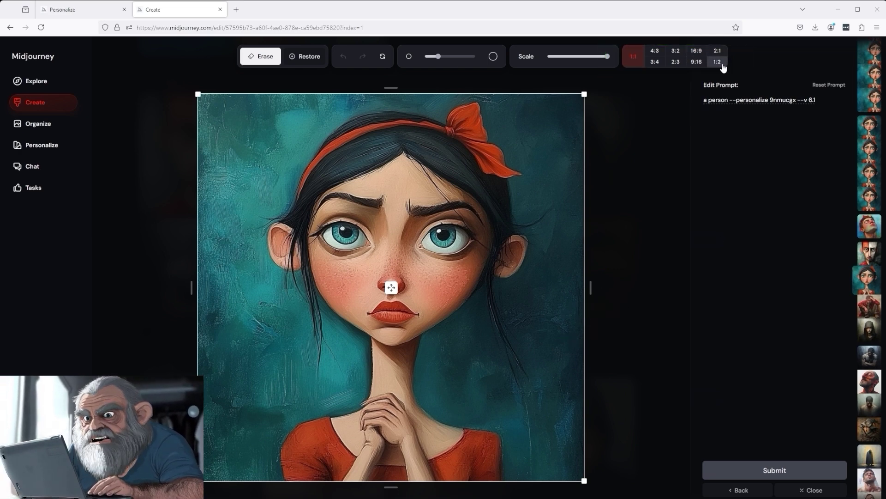
pyautogui.click(697, 51)
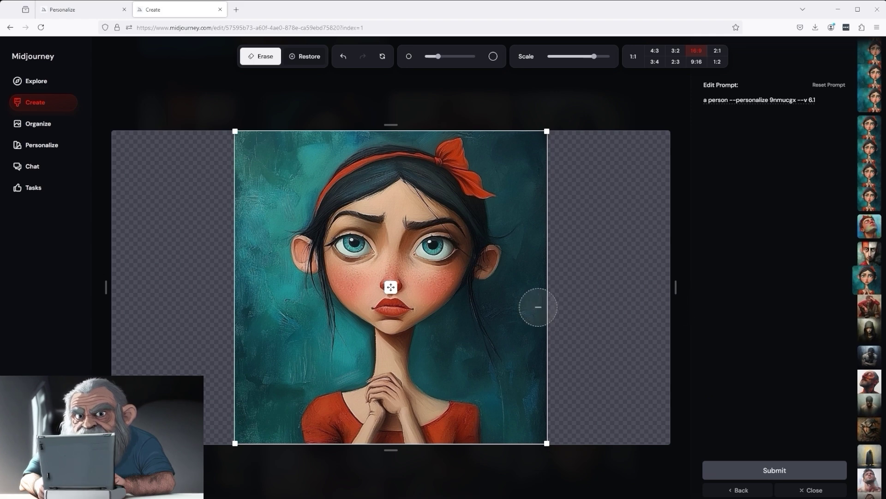
pyautogui.click(47, 107)
# Enlarge the bottom-right 16:9 expanded cartoon girl image, then close it
pyautogui.scroll(-6, 472, 383)
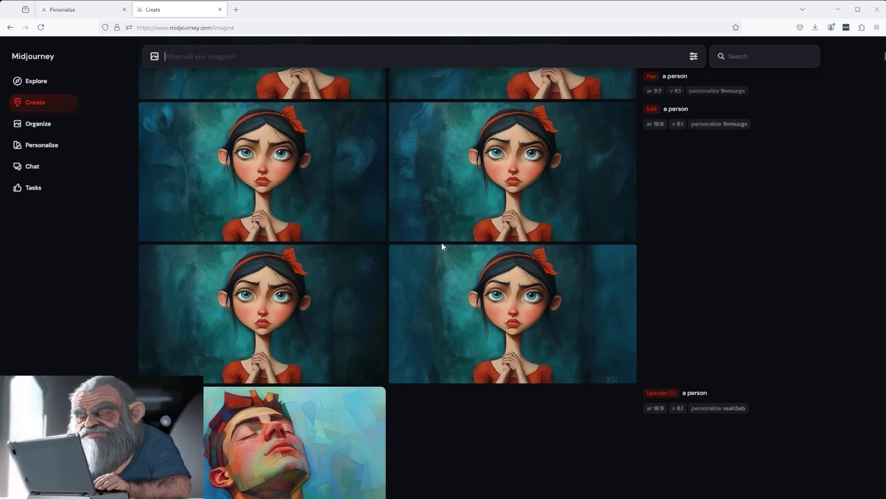
pyautogui.click(469, 310)
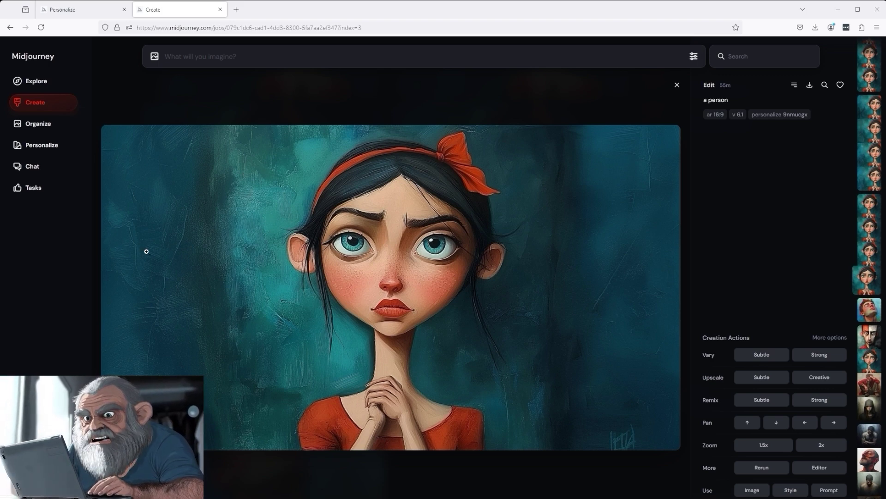
pyautogui.click(677, 84)
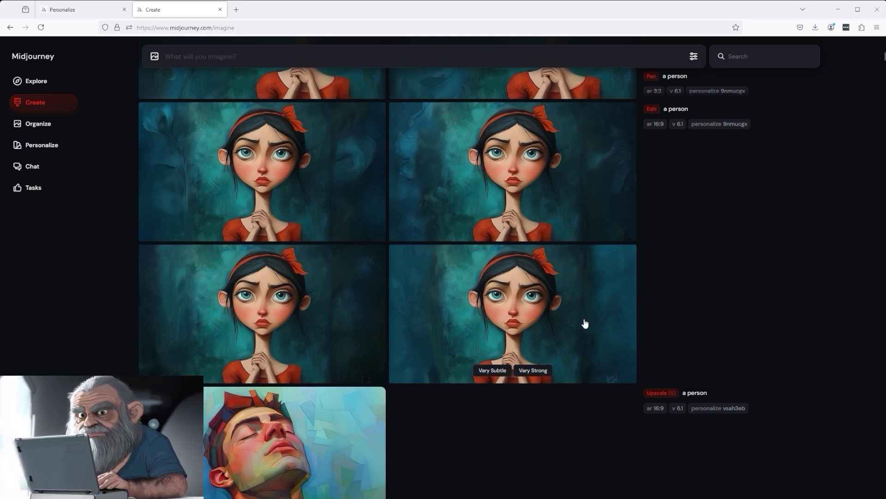
pyautogui.scroll(1, 585, 323)
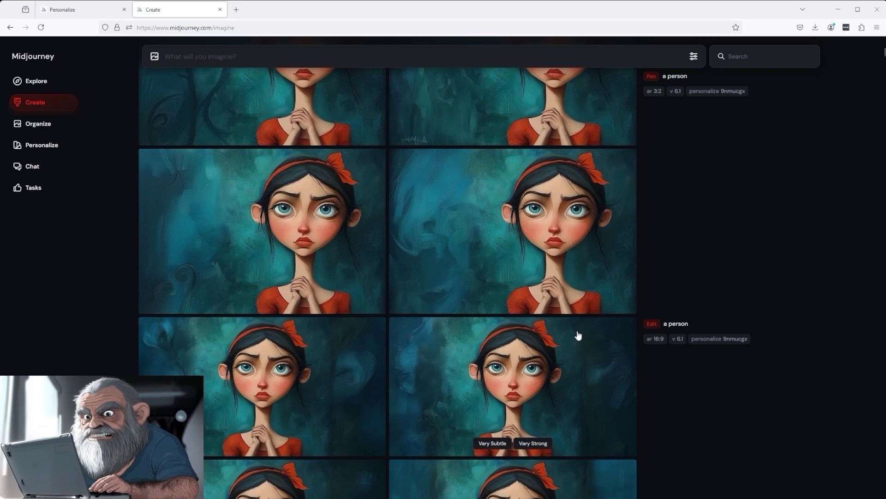
# Enlarge and close the bottom-right 3:2 panned cartoon girl image
pyautogui.scroll(1, 581, 329)
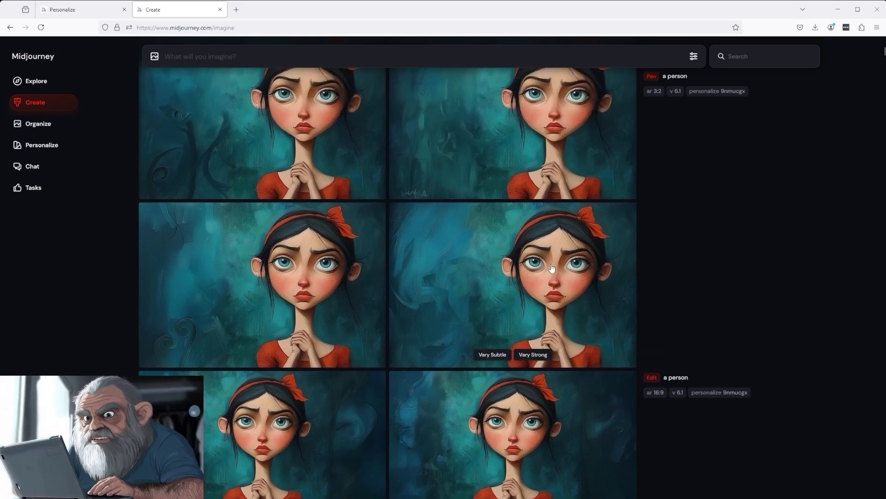
pyautogui.click(555, 291)
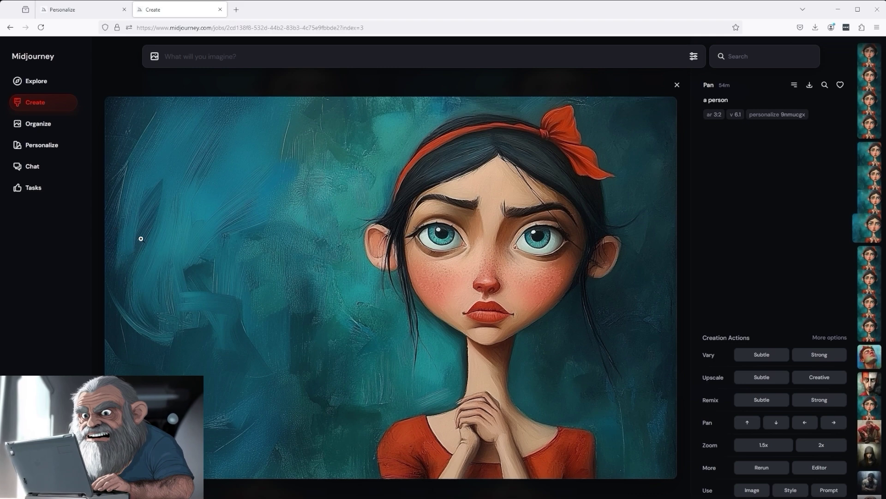
pyautogui.click(677, 84)
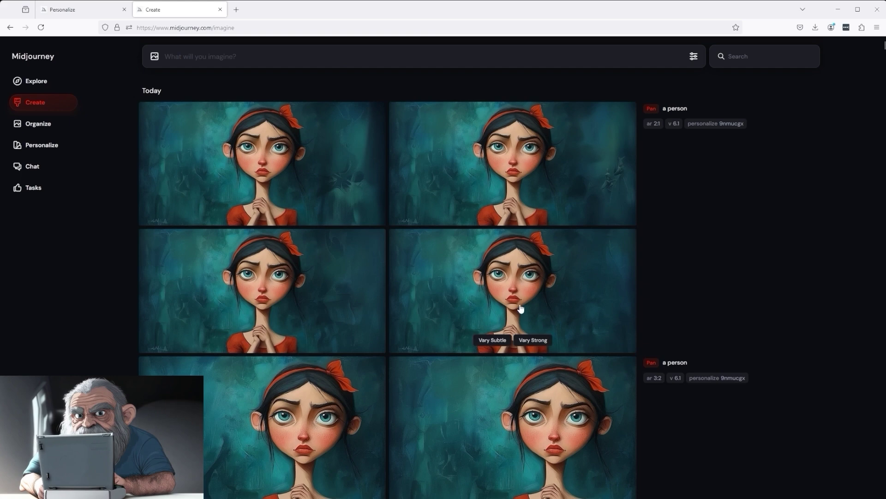
# Enlarge and close a 2:1 panned cartoon girl image, then scroll up to today's 2:1 set
pyautogui.click(552, 293)
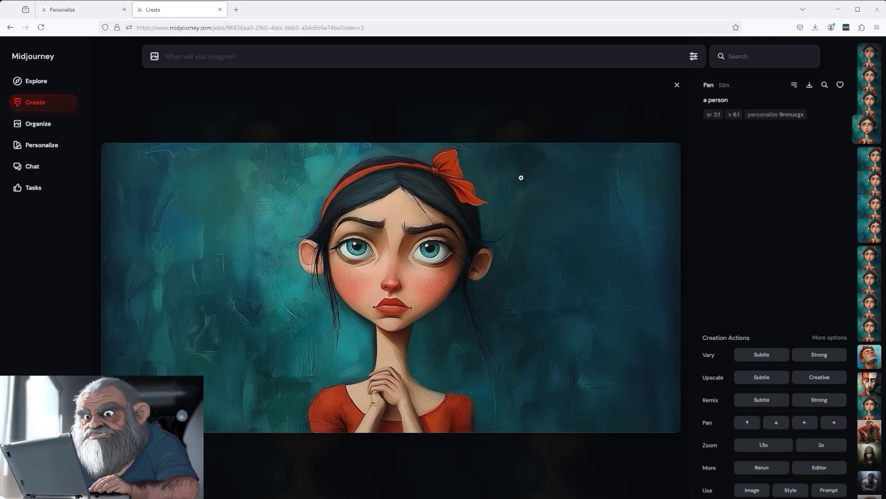
pyautogui.click(677, 85)
pyautogui.scroll(-10, 556, 346)
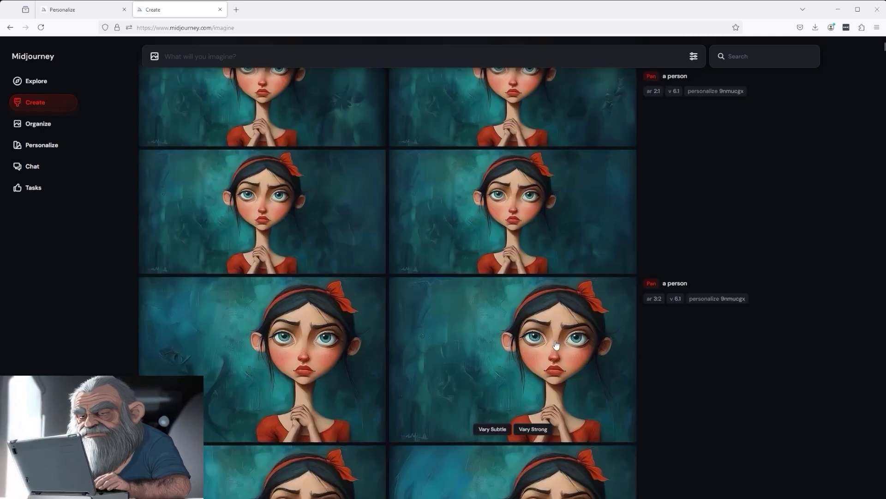
pyautogui.scroll(-6, 557, 346)
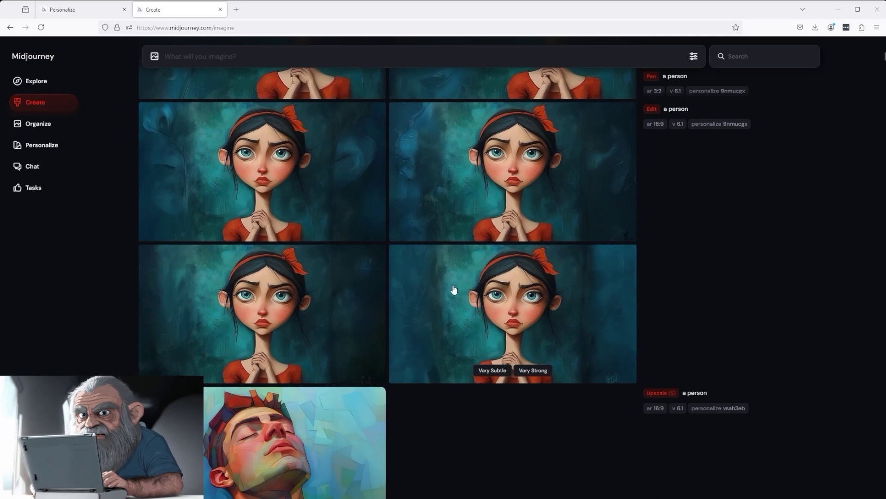
pyautogui.moveTo(576, 308)
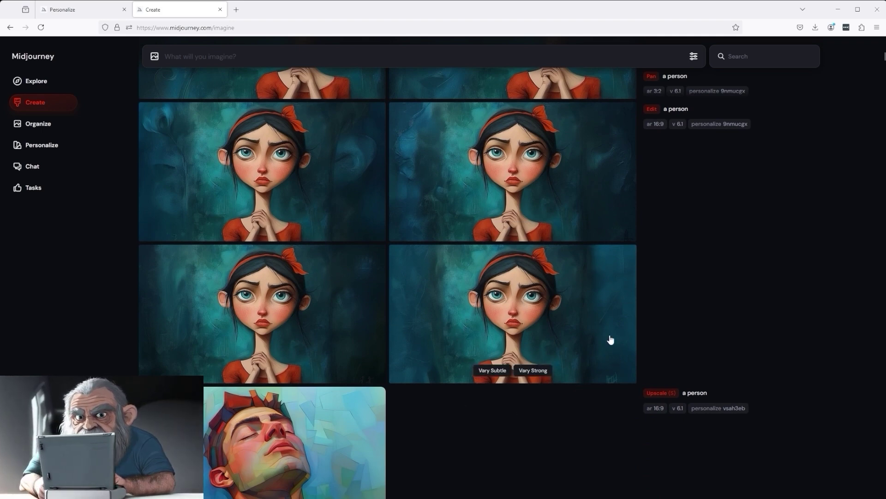
pyautogui.scroll(6, 577, 352)
pyautogui.scroll(6, 579, 351)
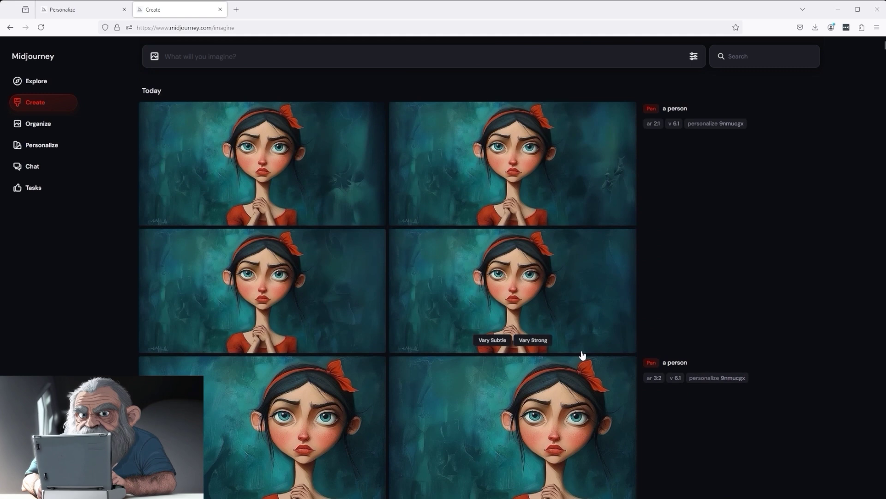